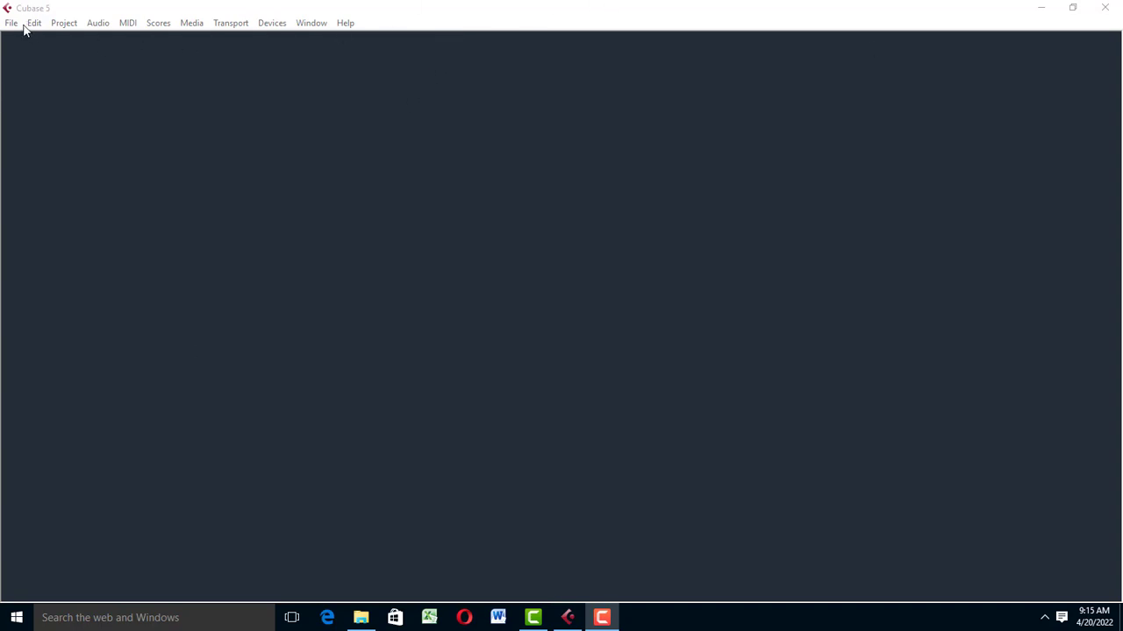
# Step: Open the New Project template list with Ctrl+N, leaving Empty selected
pyautogui.hotkey('ctrl', 'n')
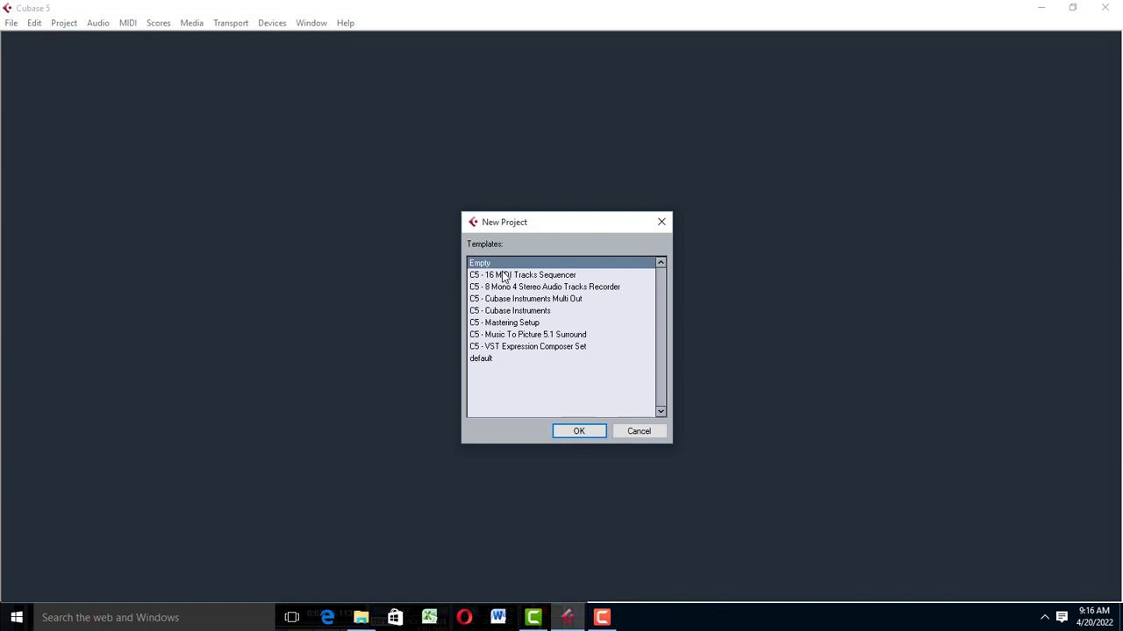
# Step: Start an Empty-template project stored in a newly created folder named 'HOW TO'
pyautogui.click(581, 431)
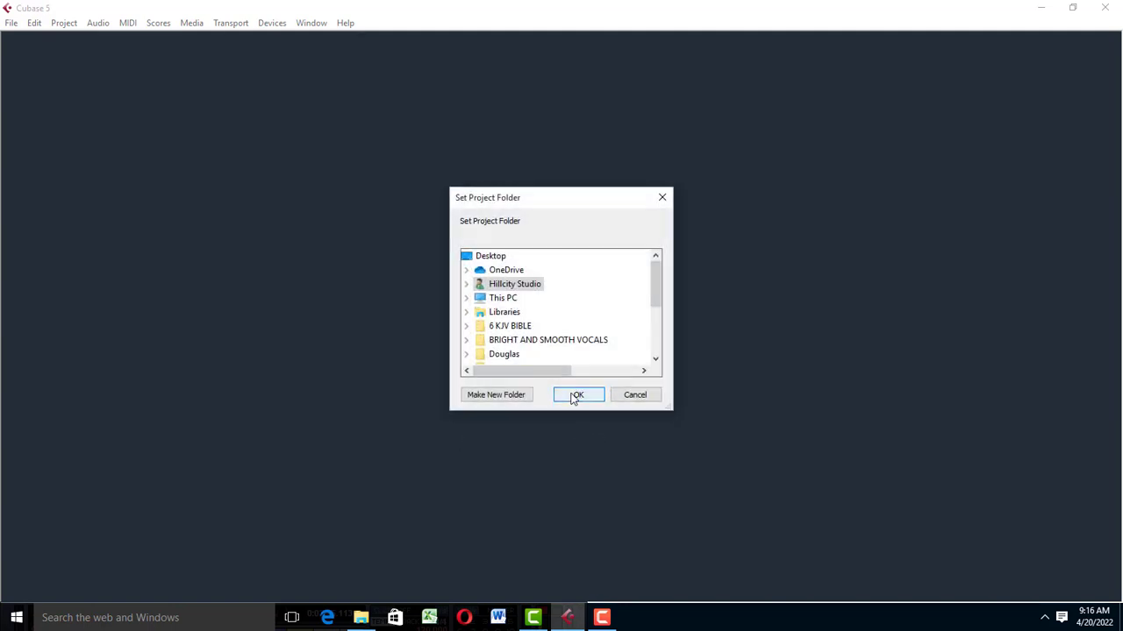
pyautogui.click(506, 399)
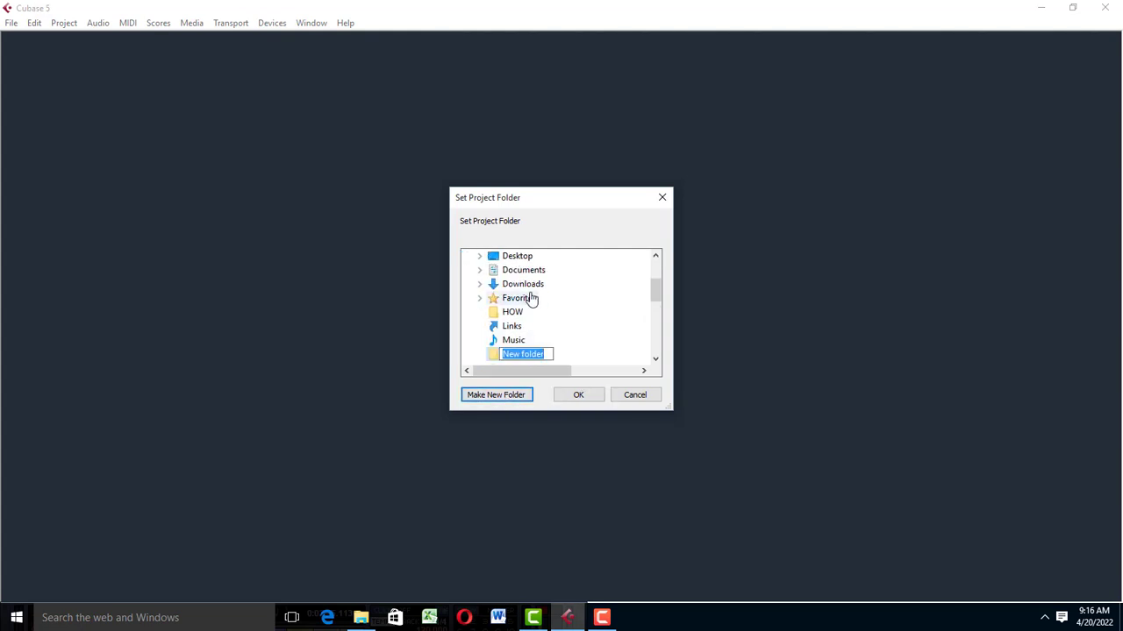
pyautogui.write('HO')
pyautogui.write('W TO')
pyautogui.press('Return')
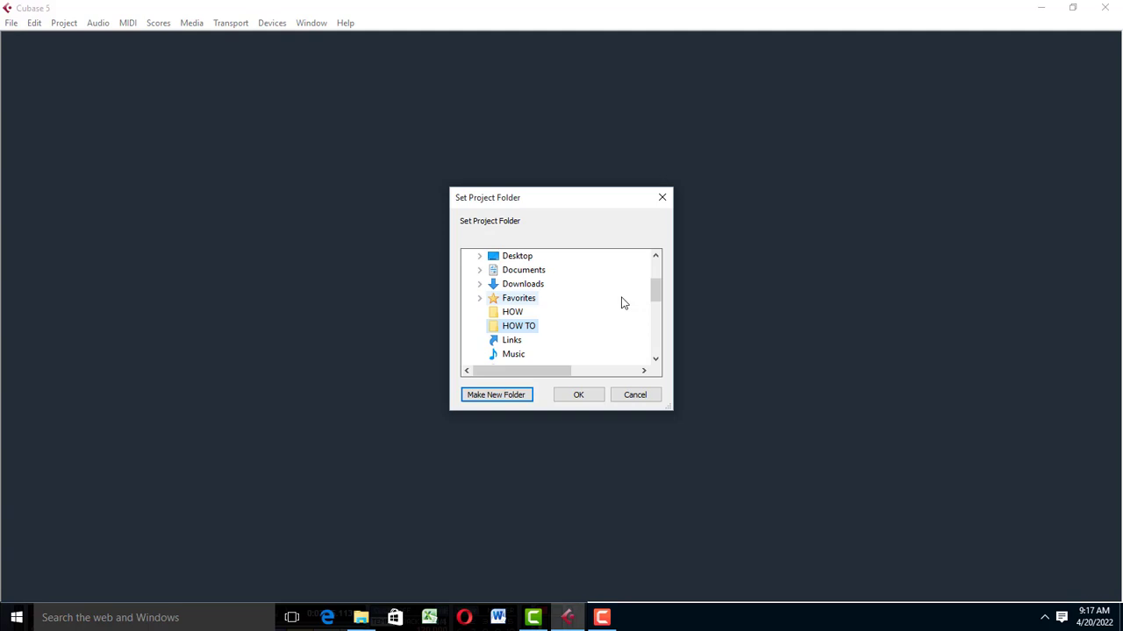
pyautogui.click(578, 396)
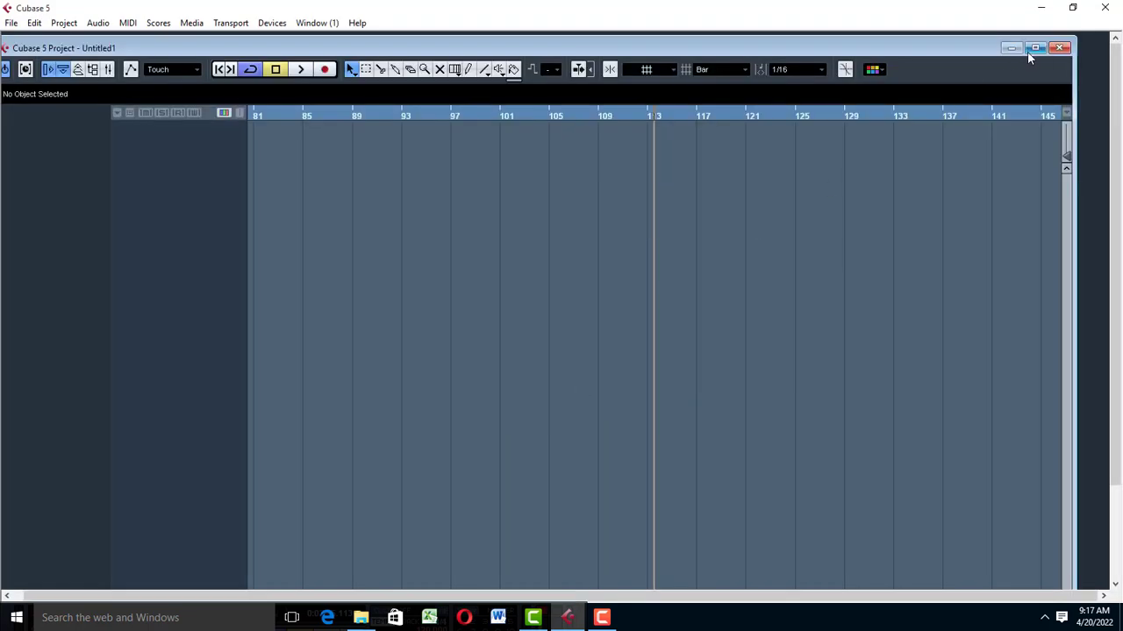
# Step: Maximize the project window and save the project as CRAZY in the HOW TO folder
pyautogui.click(1035, 48)
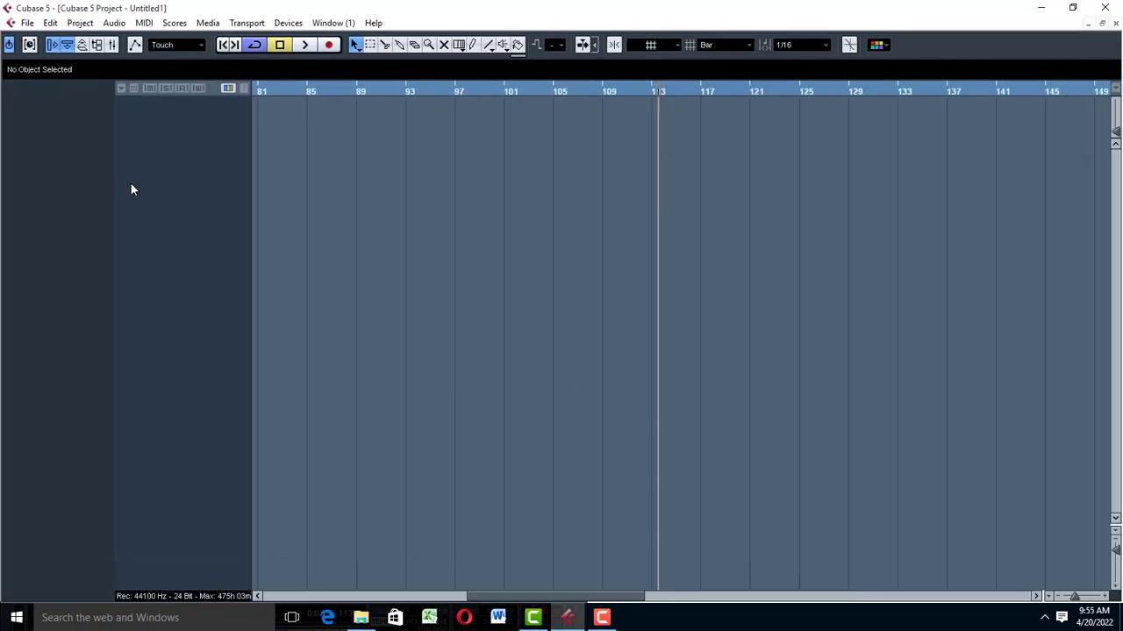
pyautogui.click(27, 23)
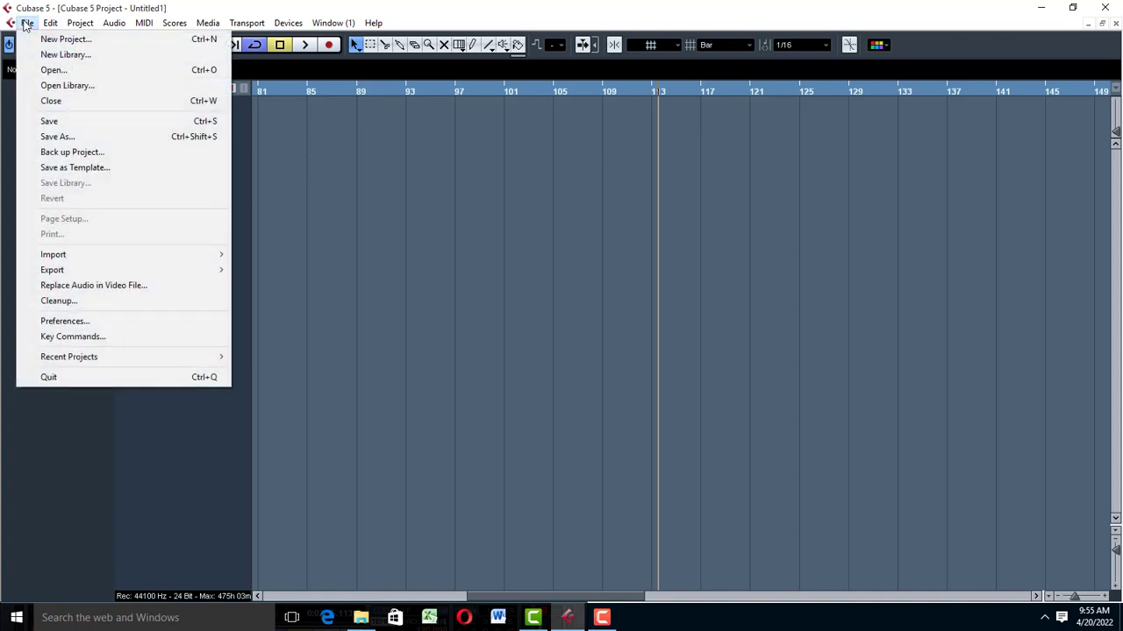
pyautogui.click(69, 138)
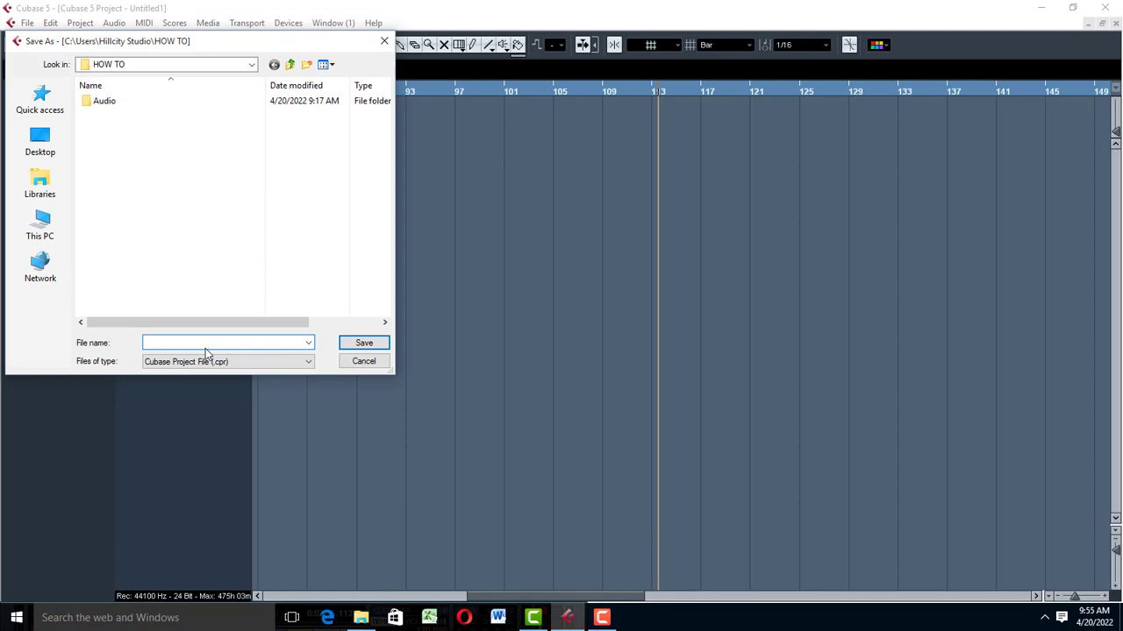
pyautogui.write('C')
pyautogui.write('RA')
pyautogui.write('ZY')
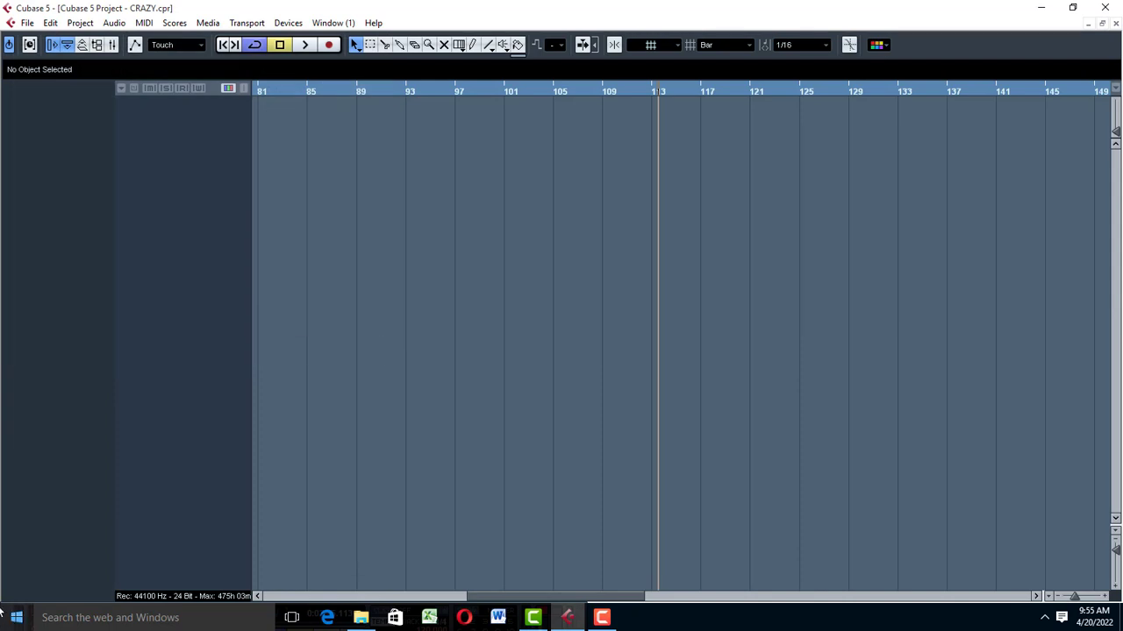
# Step: Bring up the Add Audio Track dialog from the track list's context menu
pyautogui.rightClick(185, 132)
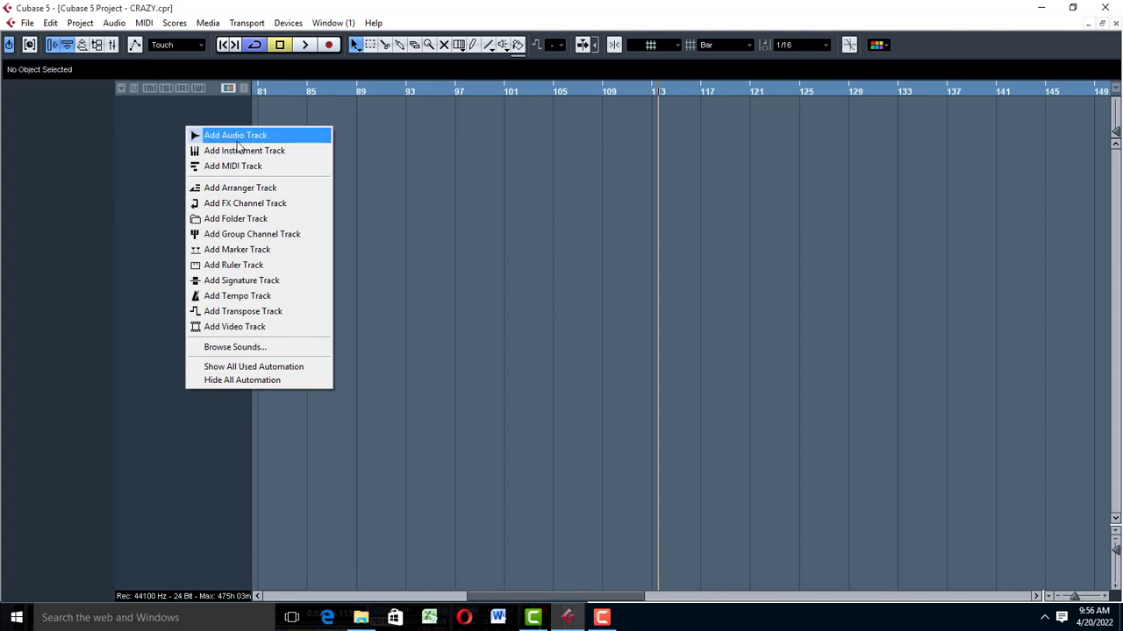
pyautogui.click(237, 139)
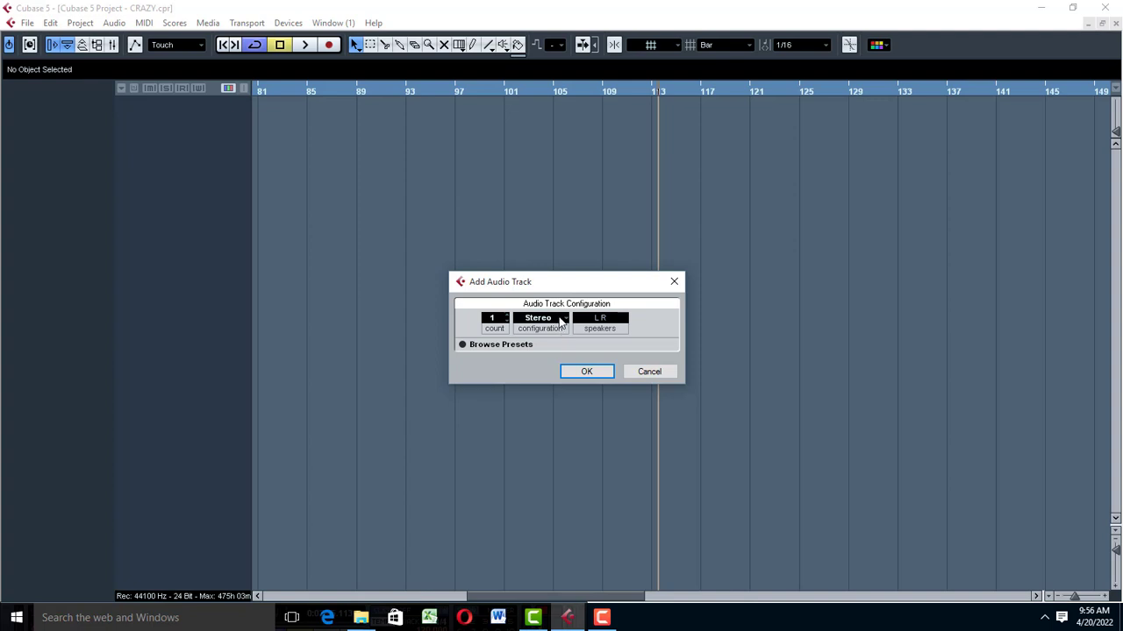
# Step: Set the new tracks to Mono with a count of 15, creating Audio 01 to Audio 15
pyautogui.click(562, 323)
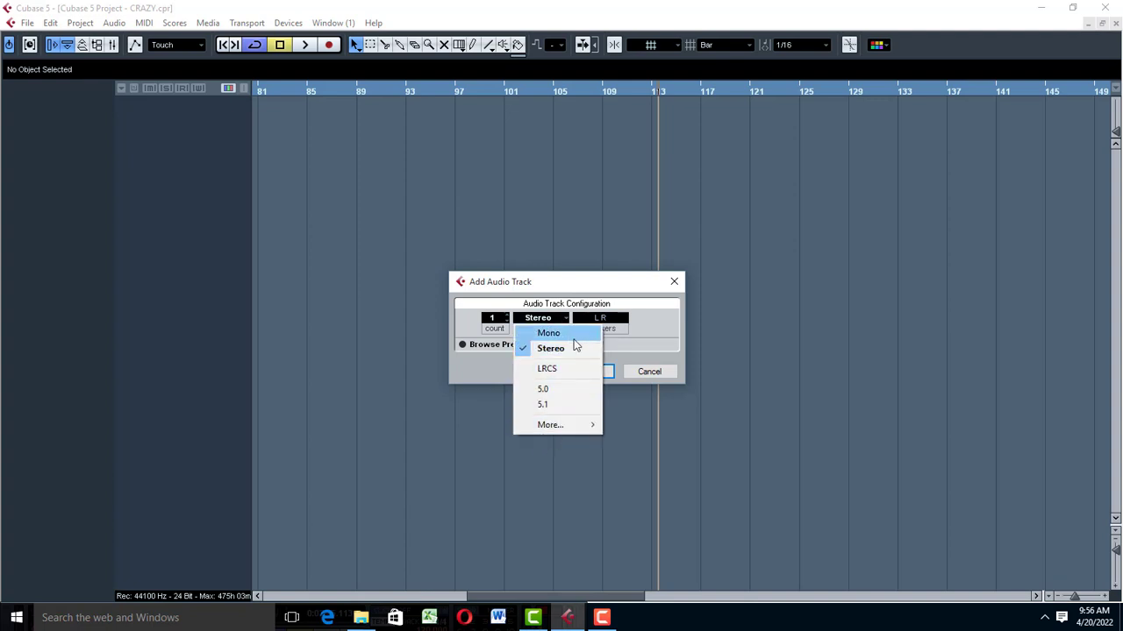
pyautogui.click(575, 334)
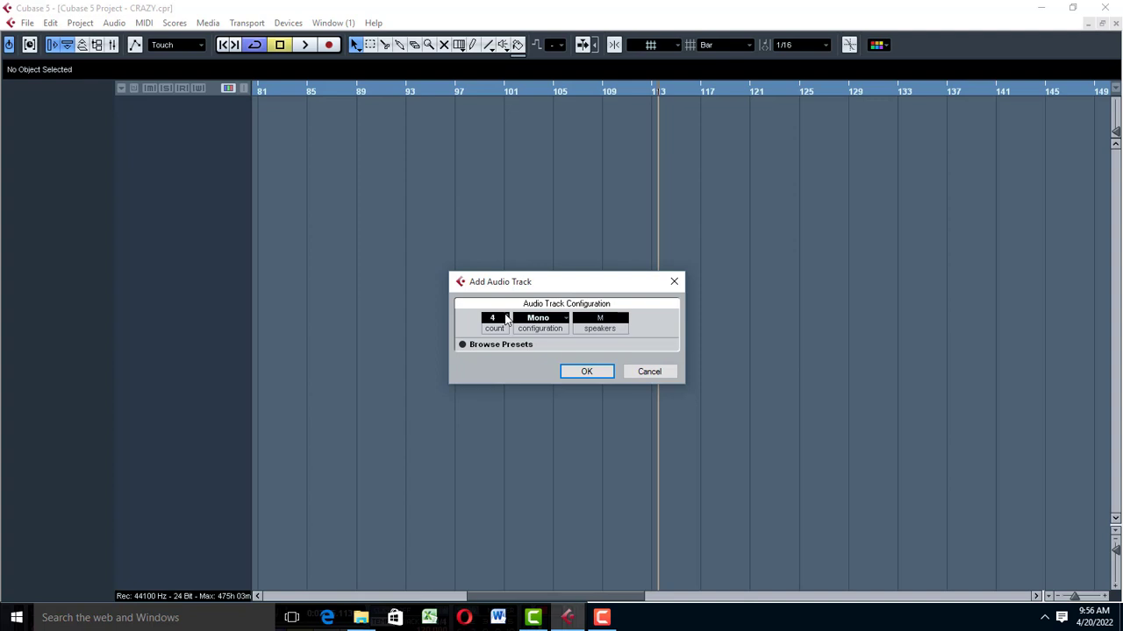
pyautogui.click(506, 317)
pyautogui.click(505, 316)
pyautogui.scroll(1, 509, 318)
pyautogui.click(587, 371)
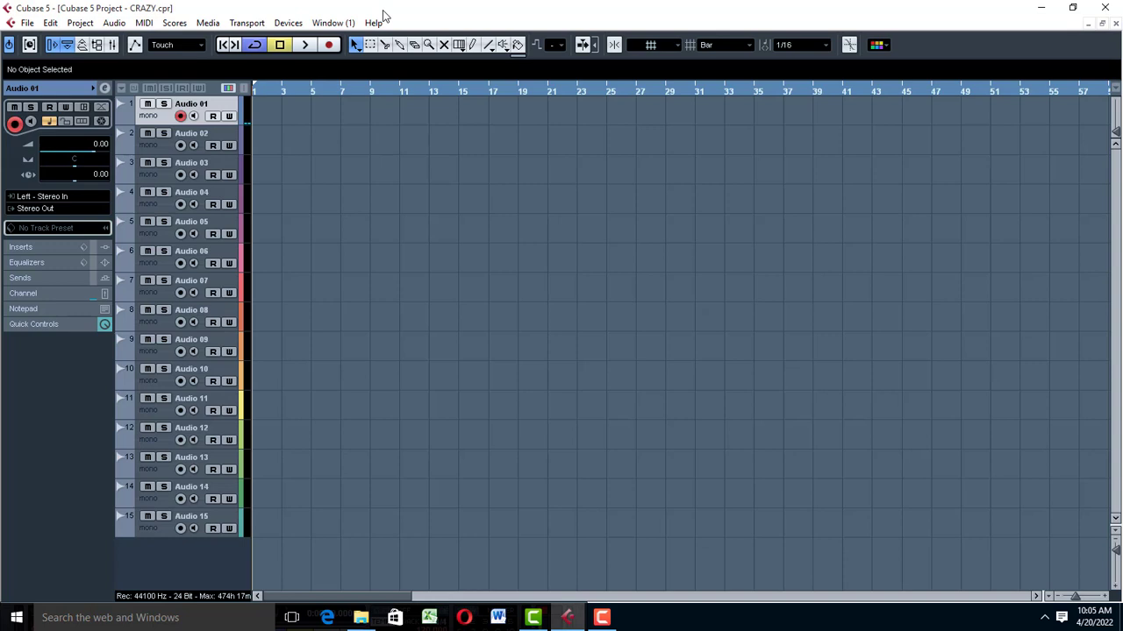
# Step: In the Mixer, toggle Stereo Out's R and W automation on and back off
pyautogui.click(114, 49)
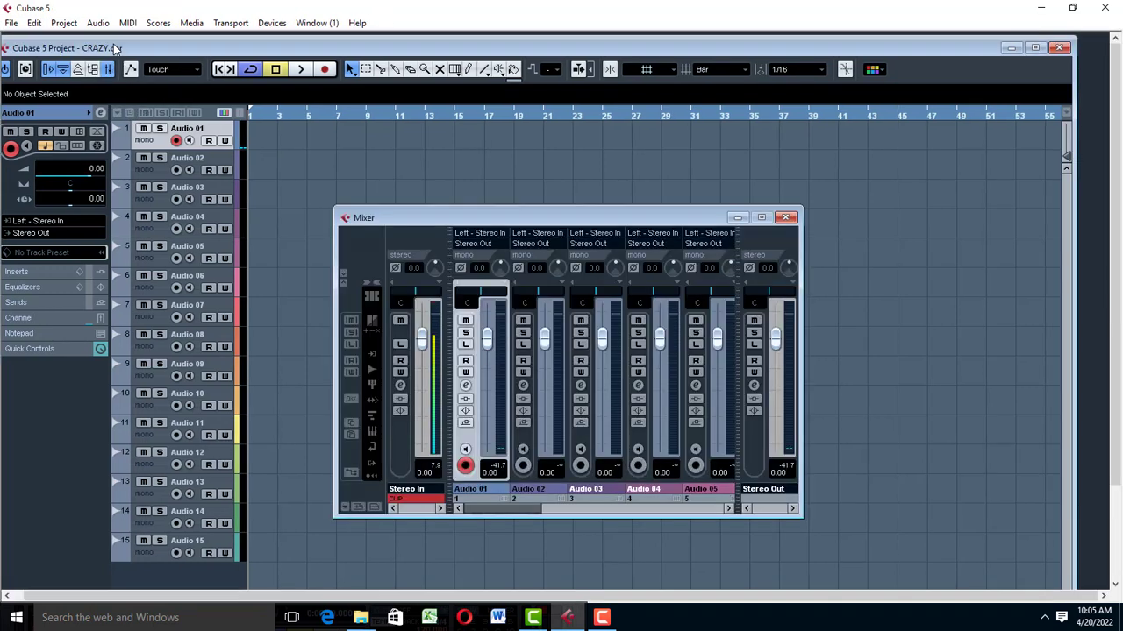
pyautogui.click(756, 362)
pyautogui.click(754, 372)
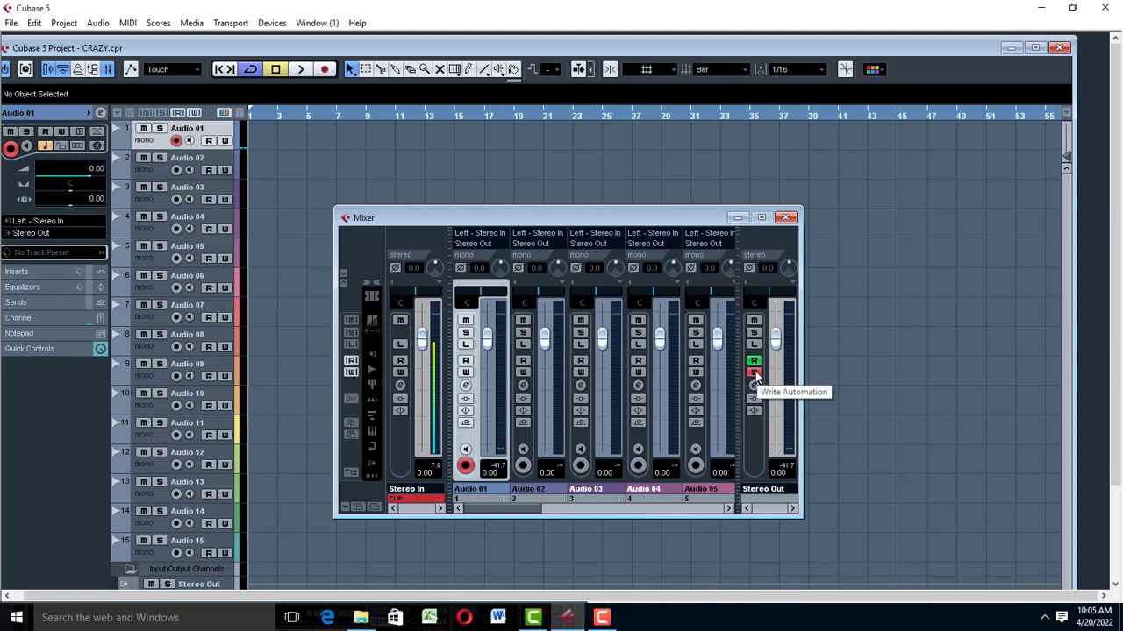
pyautogui.click(754, 371)
pyautogui.click(755, 360)
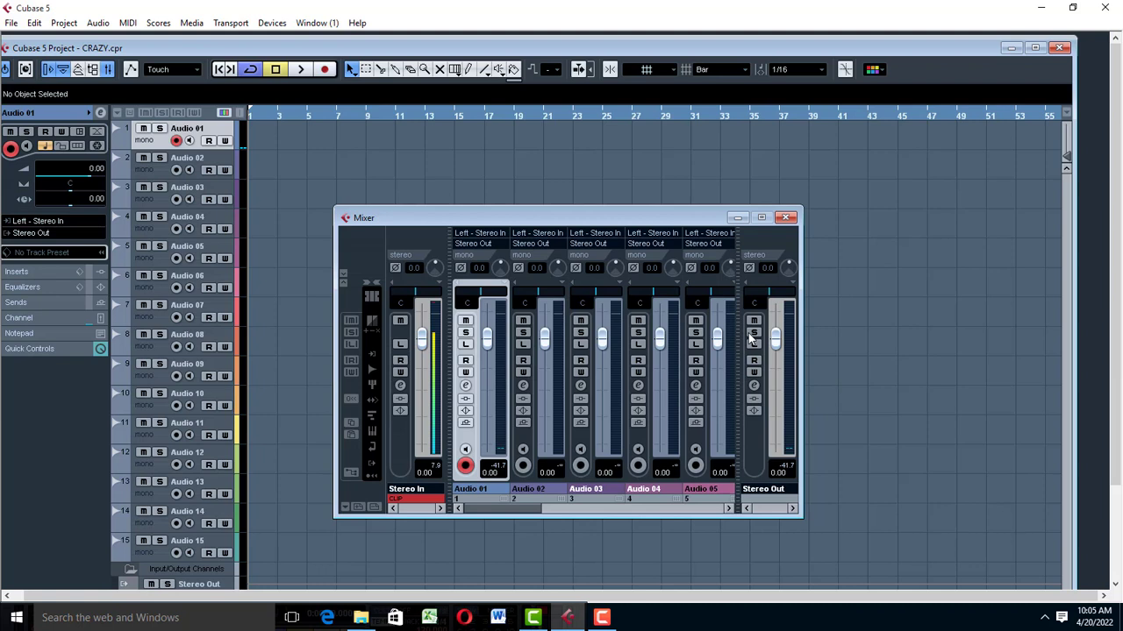
pyautogui.click(786, 217)
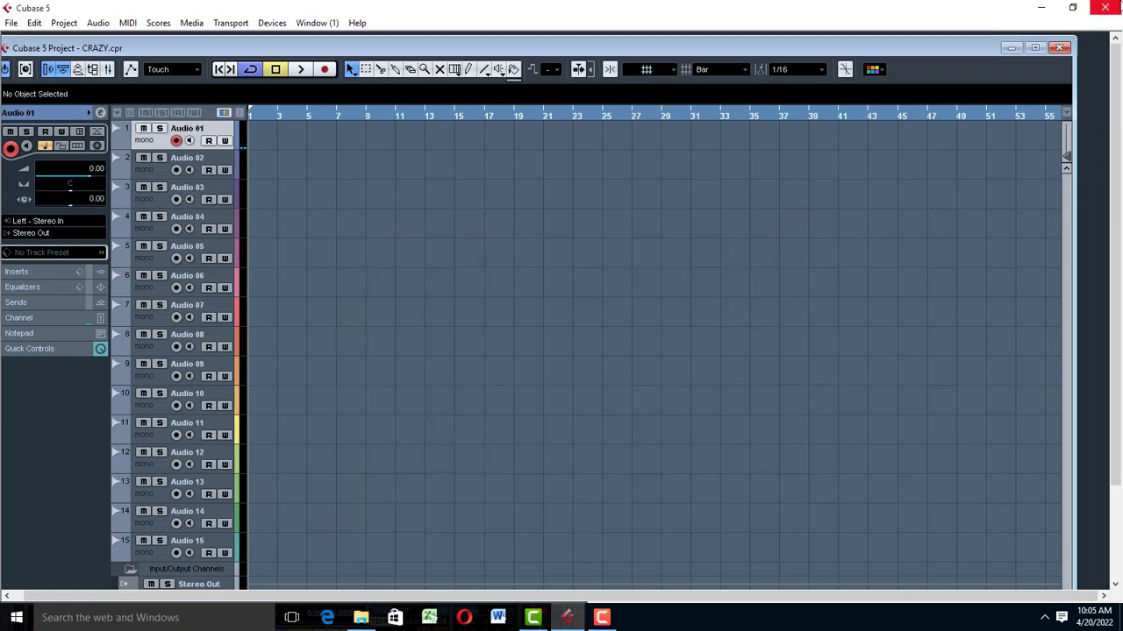
# Step: Select the Stereo Out track, then in the Mixer switch Stereo In's write automation on and off
pyautogui.click(1035, 49)
pyautogui.scroll(-1, 622, 201)
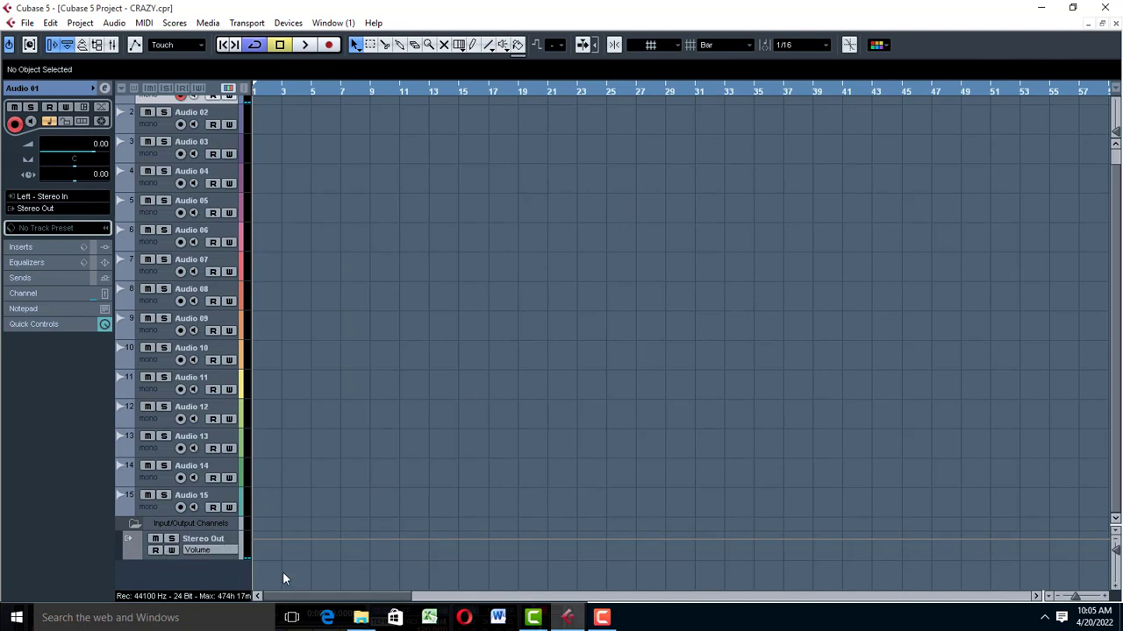
pyautogui.click(226, 538)
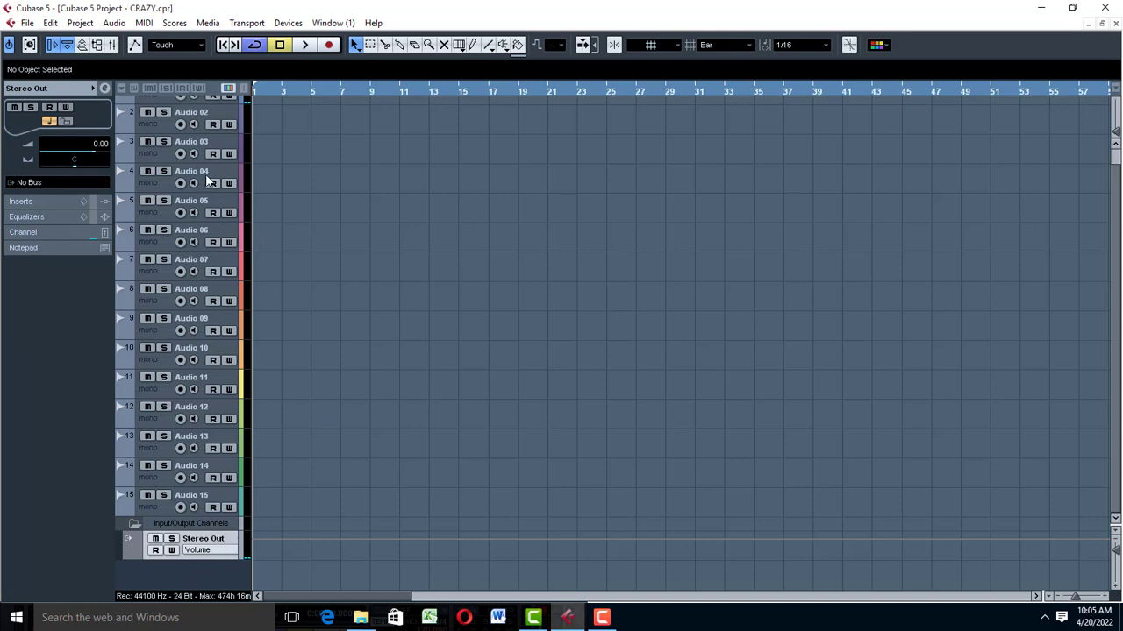
pyautogui.click(112, 46)
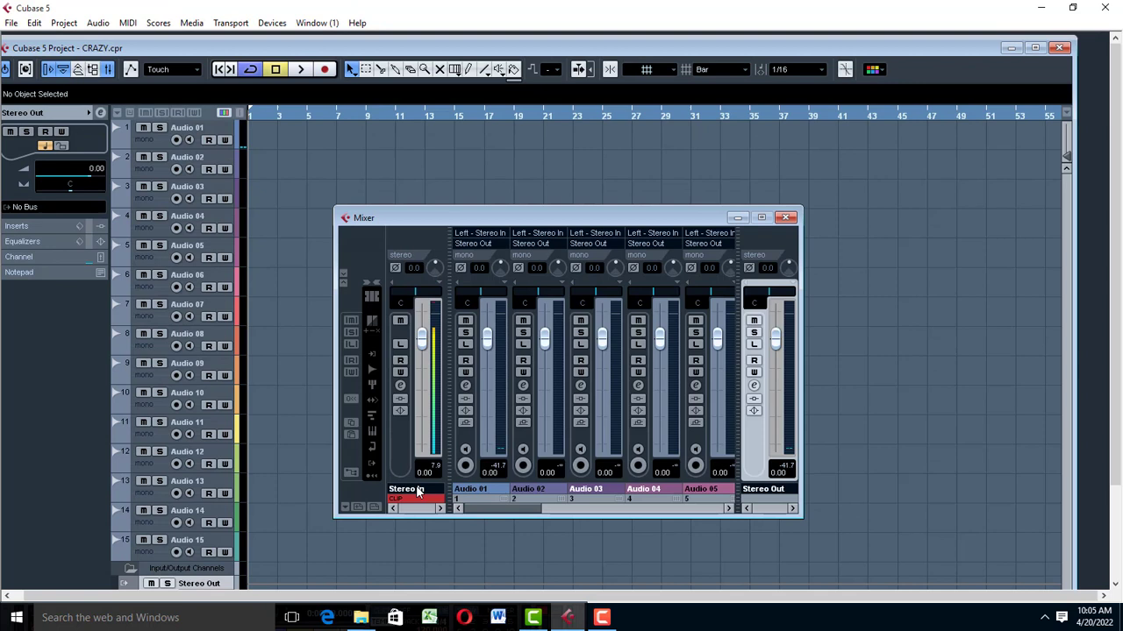
pyautogui.click(402, 443)
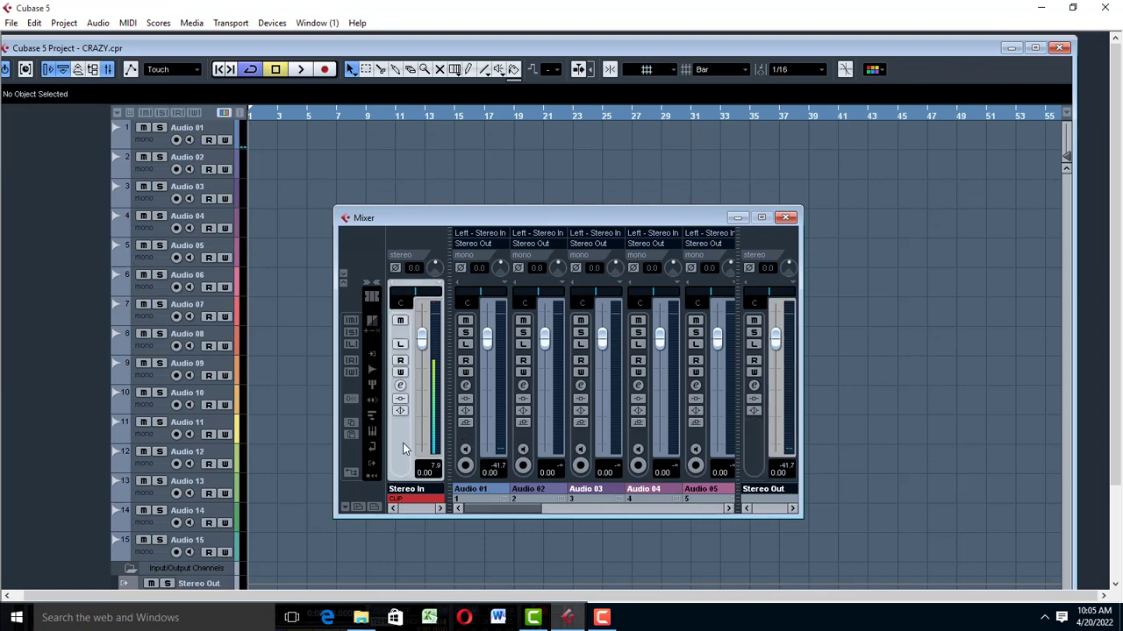
pyautogui.click(401, 372)
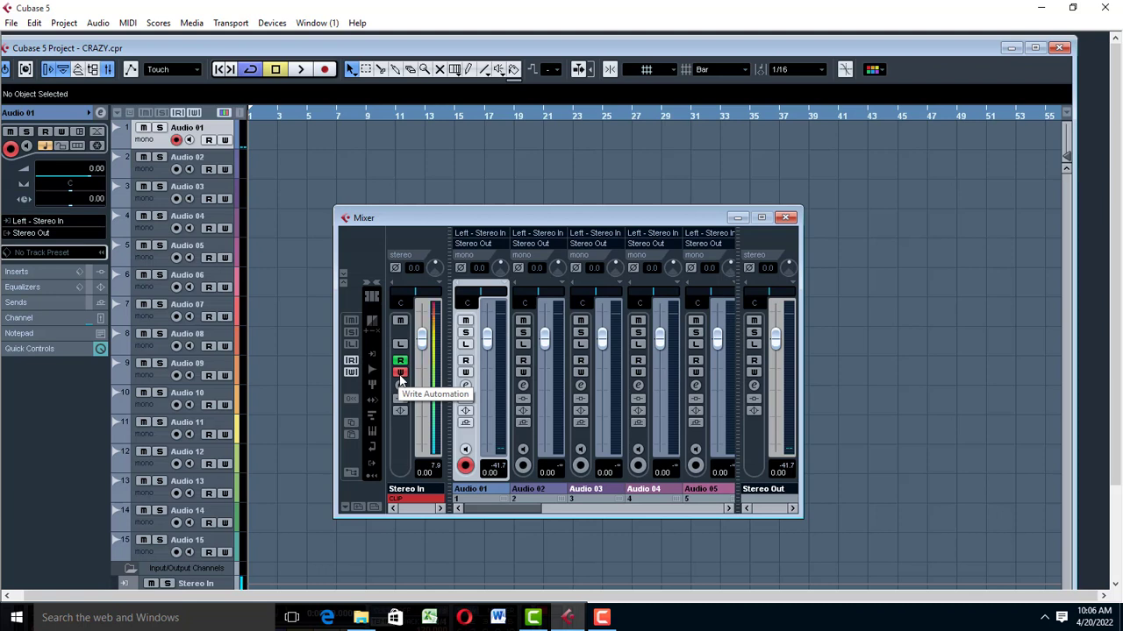
pyautogui.click(400, 373)
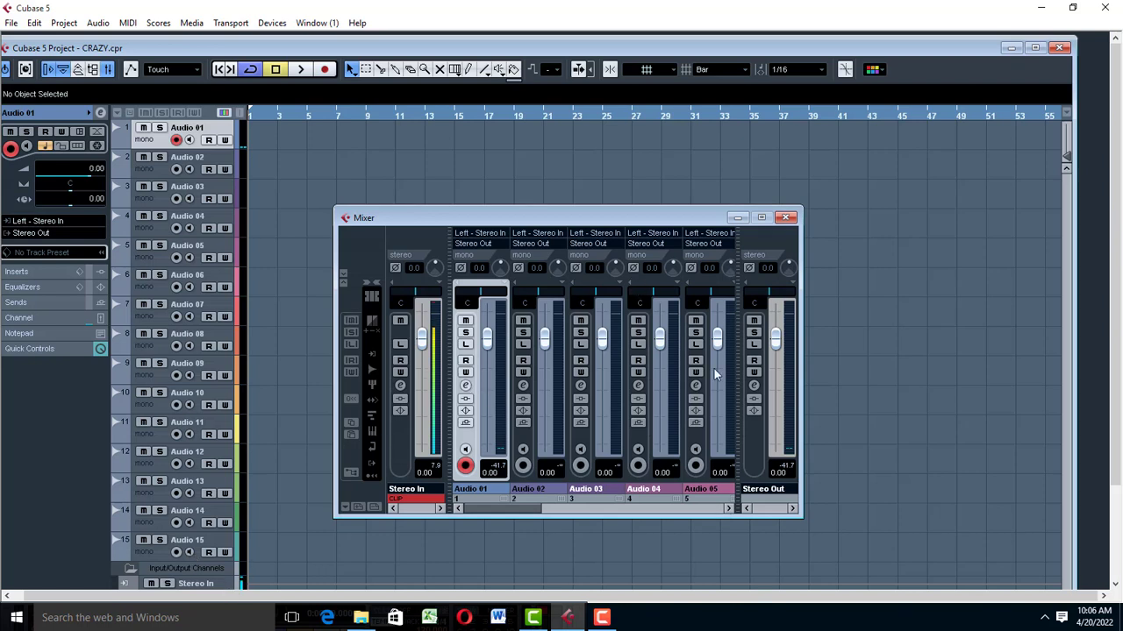
# Step: Close the Mixer and maximize the project window to show the I/O channel tracks
pyautogui.click(786, 218)
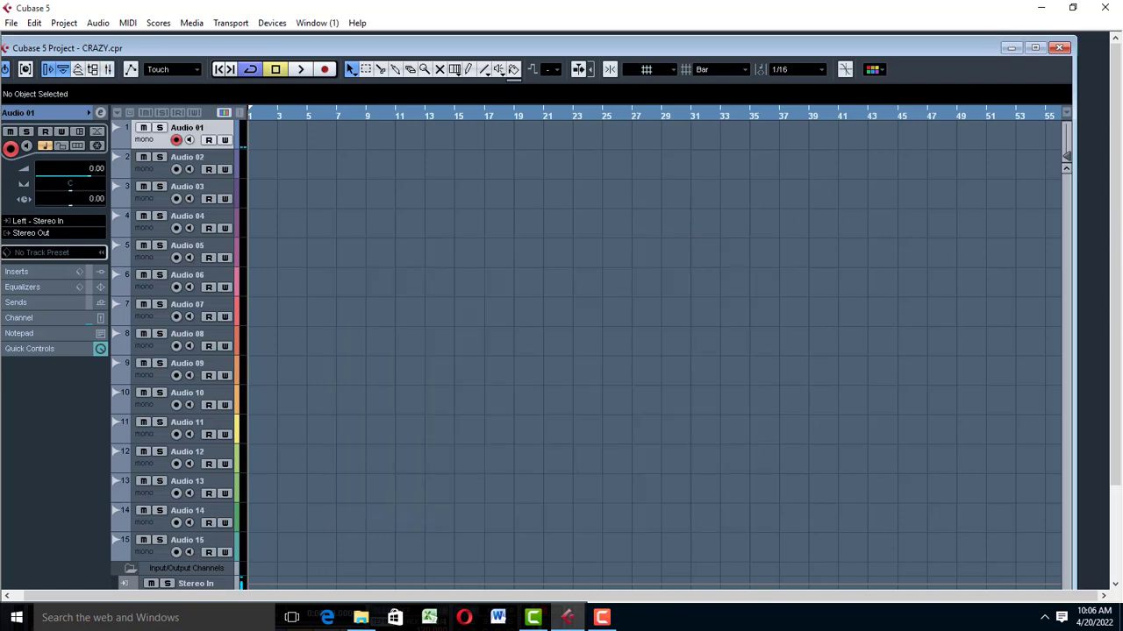
pyautogui.click(1035, 47)
pyautogui.scroll(-2, 190, 549)
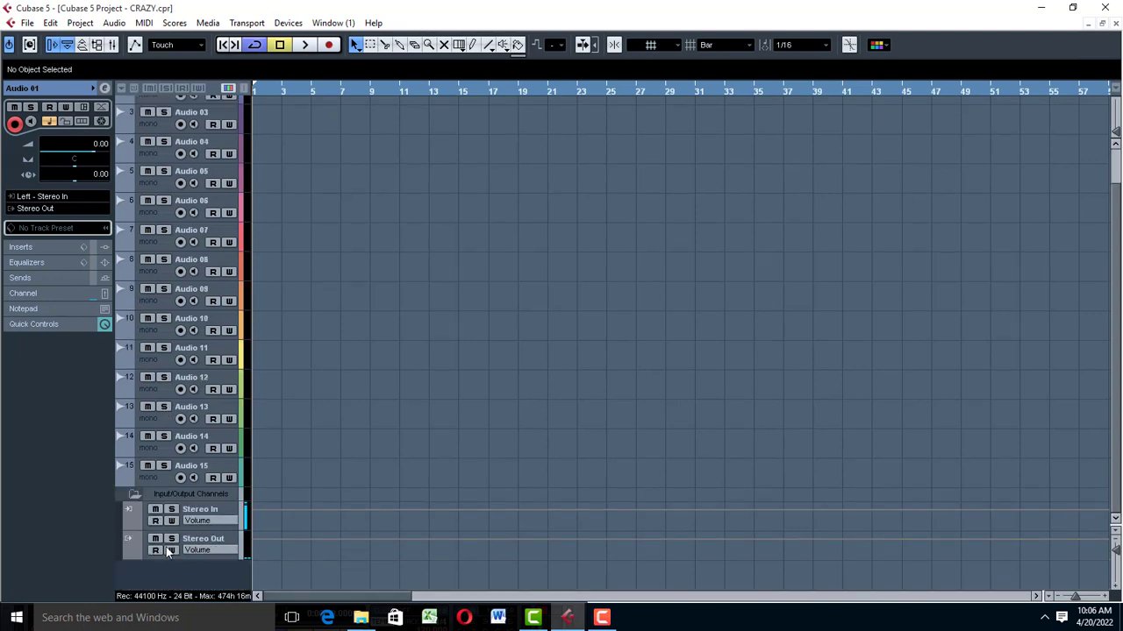
# Step: Toggle Stereo Out's track automation off, then select the Stereo In track
pyautogui.click(172, 550)
pyautogui.click(172, 550)
pyautogui.click(154, 550)
pyautogui.click(221, 536)
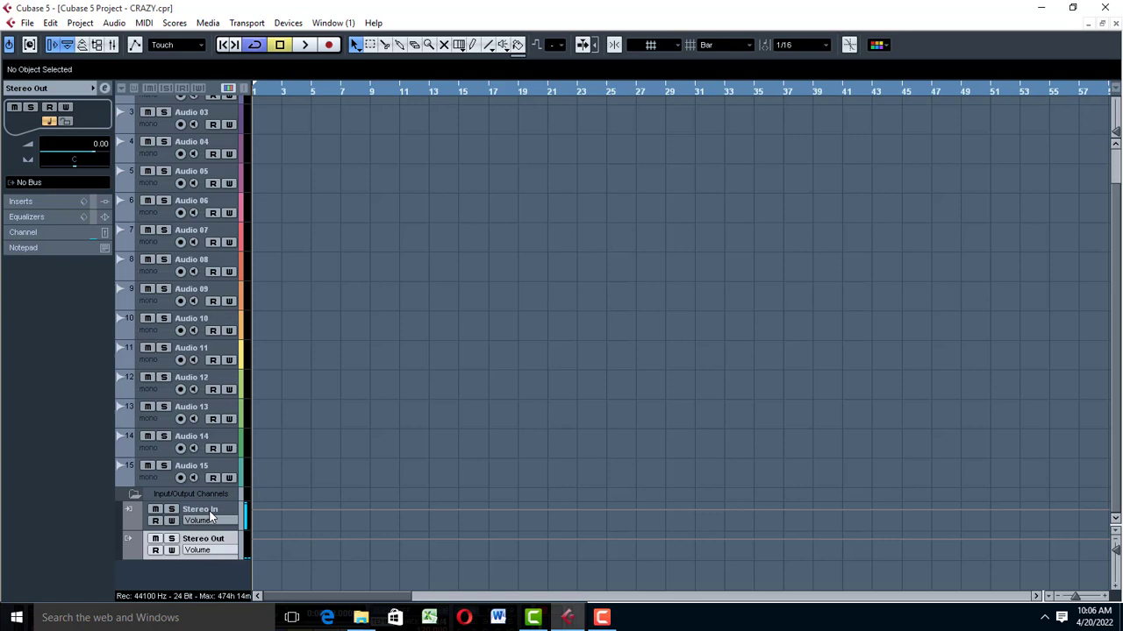
pyautogui.click(210, 517)
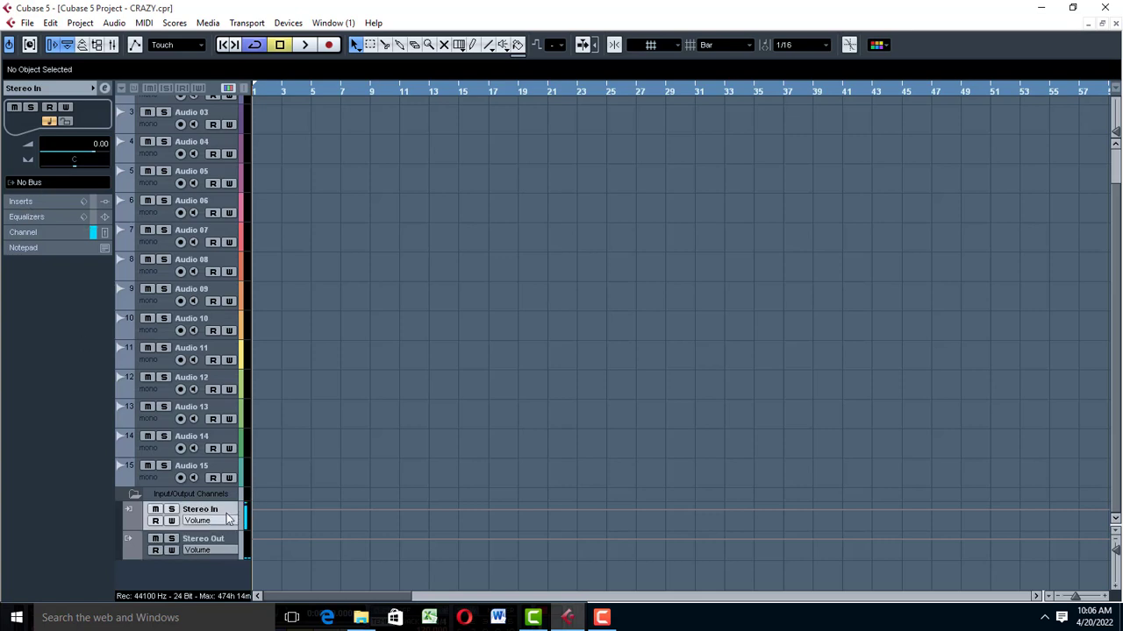
# Step: Load the Dynamics Compressor into Stereo In's insert slot 1 and close its editor
pyautogui.click(32, 201)
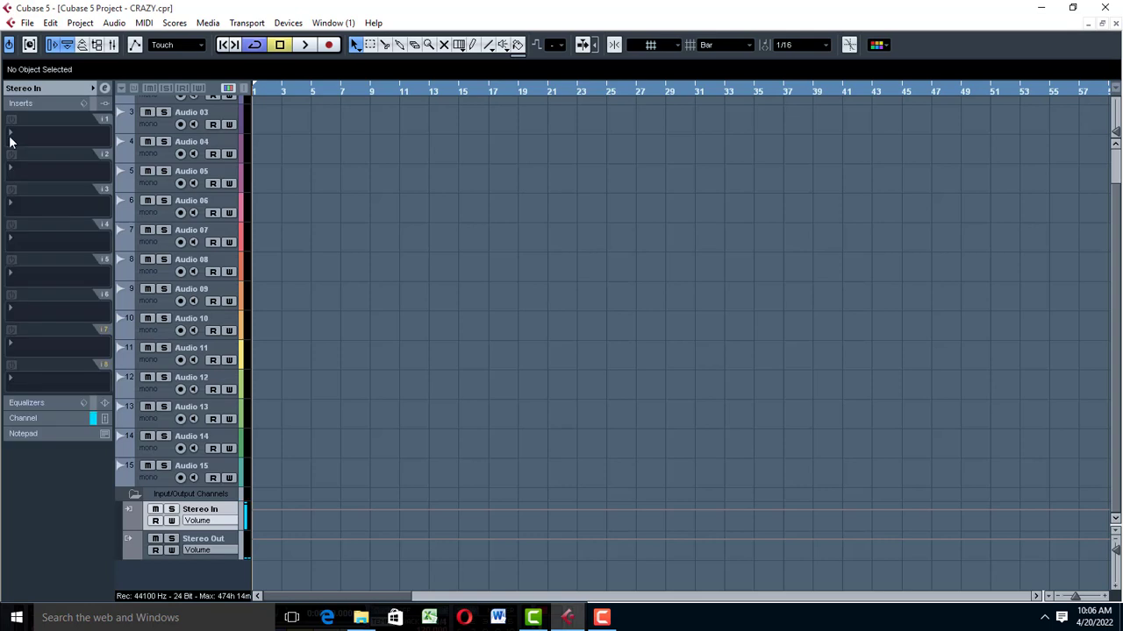
pyautogui.scroll(2, 218, 268)
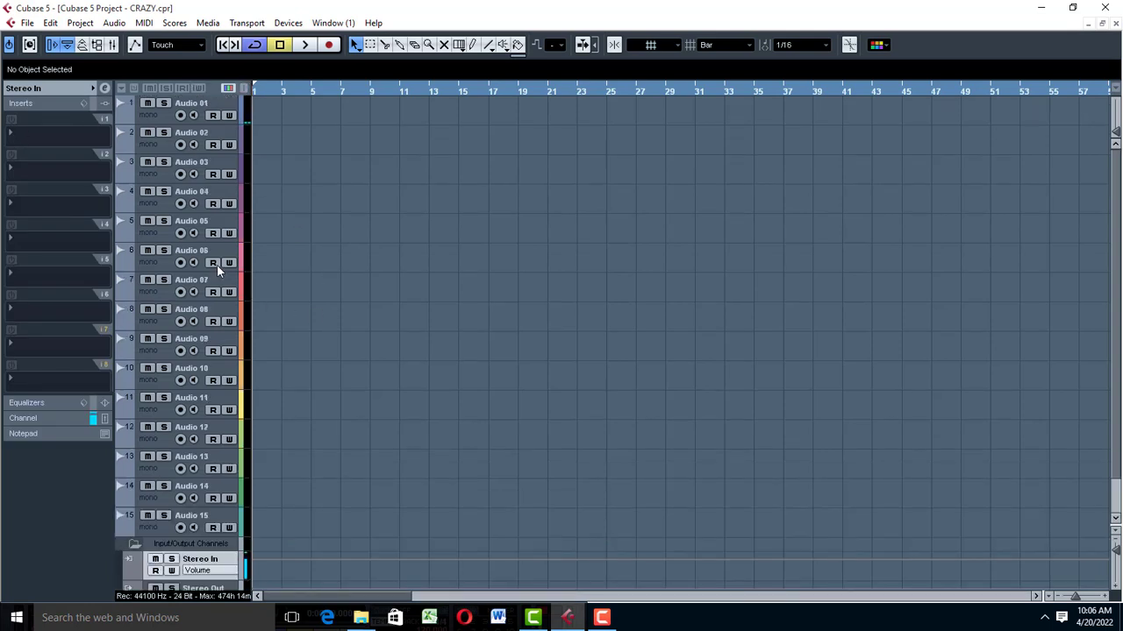
pyautogui.click(21, 138)
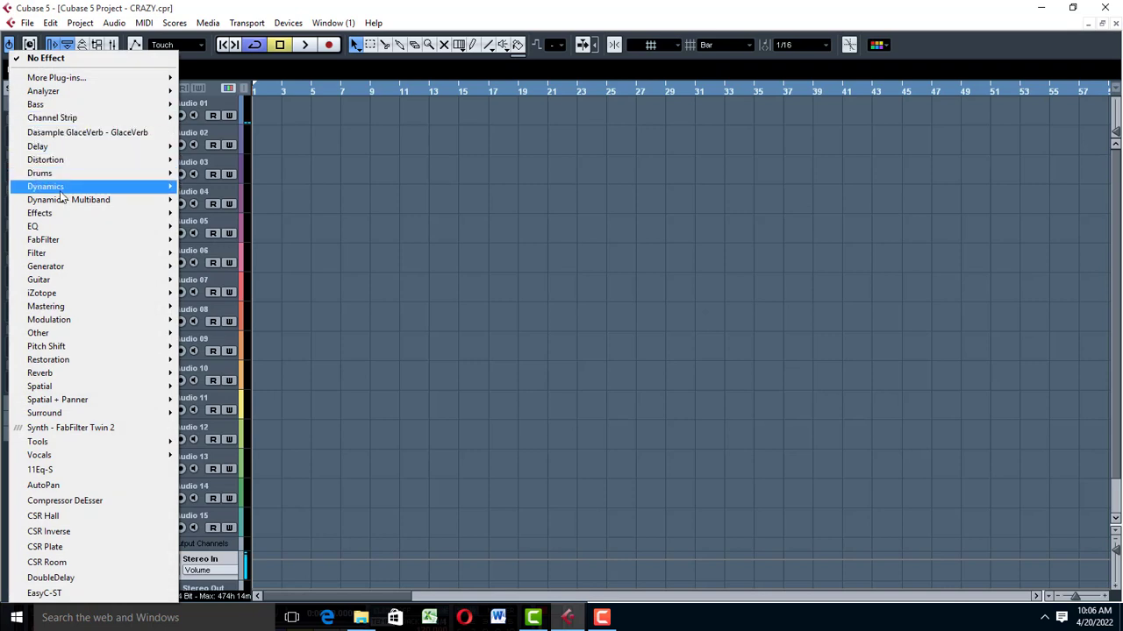
pyautogui.moveTo(46, 186)
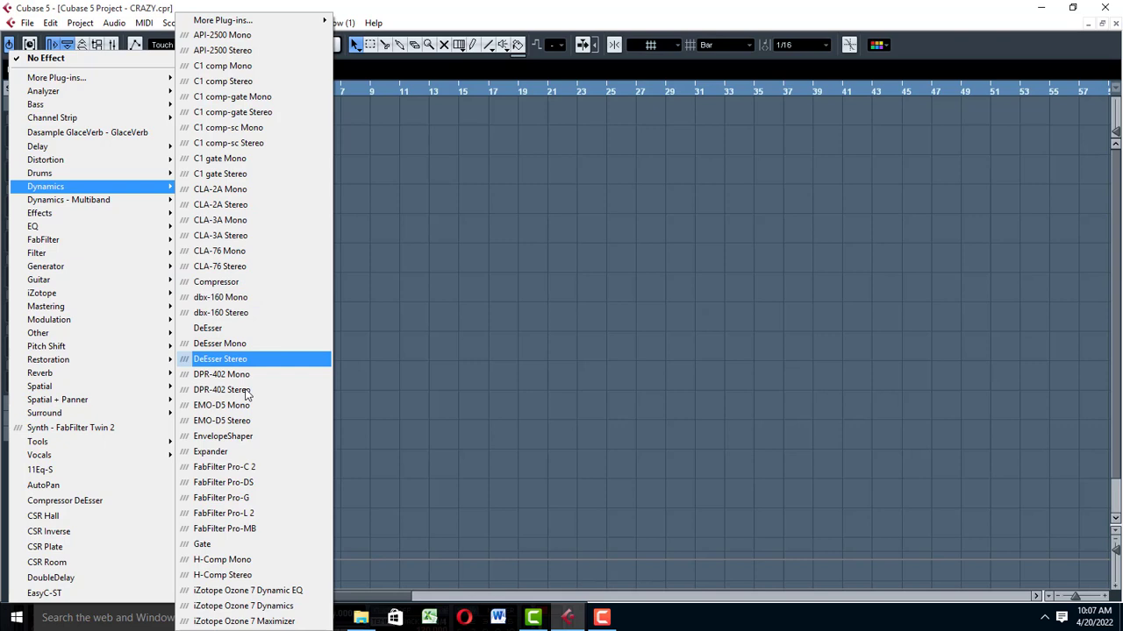
pyautogui.click(219, 282)
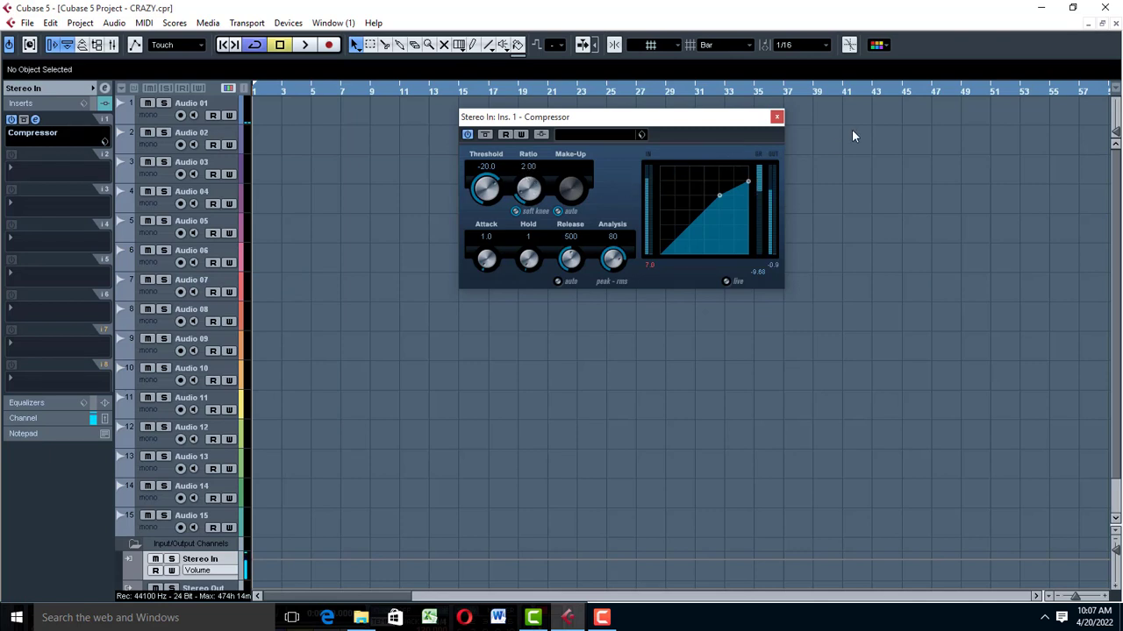
pyautogui.click(776, 117)
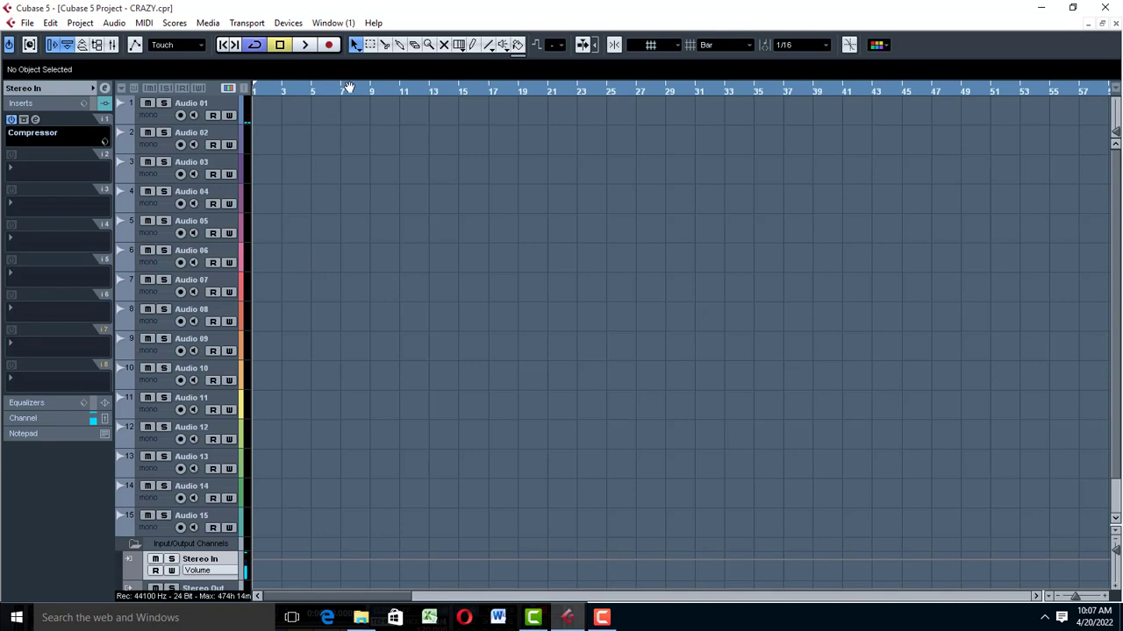
# Step: Select Audio 01, return the playhead to the project start, and begin recording
pyautogui.click(164, 118)
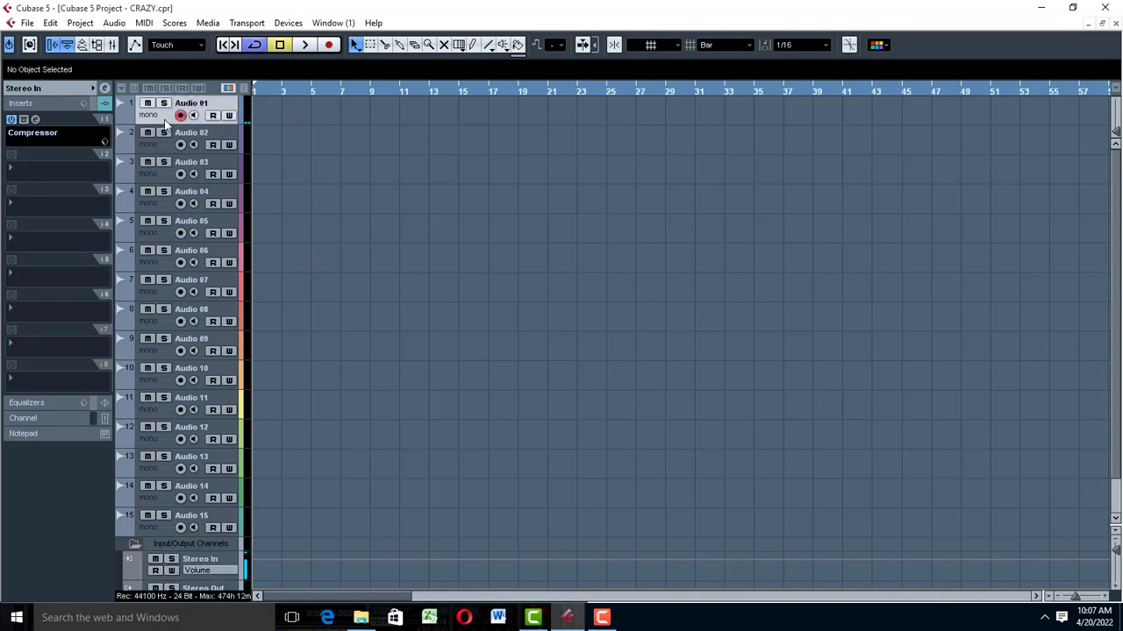
pyautogui.press('space')
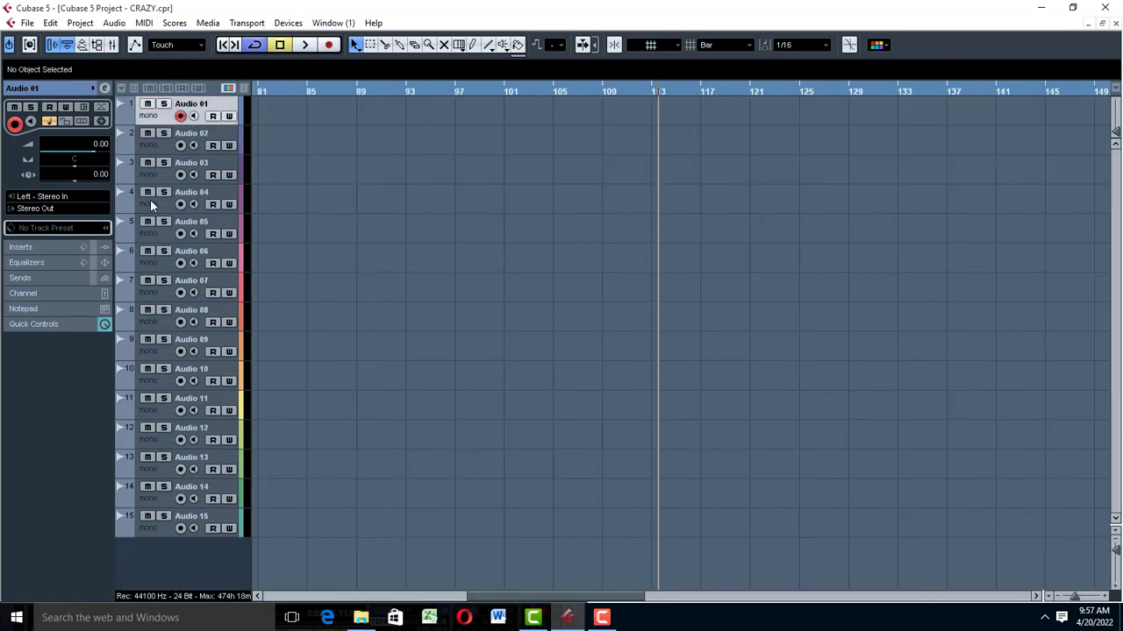
pyautogui.click(223, 44)
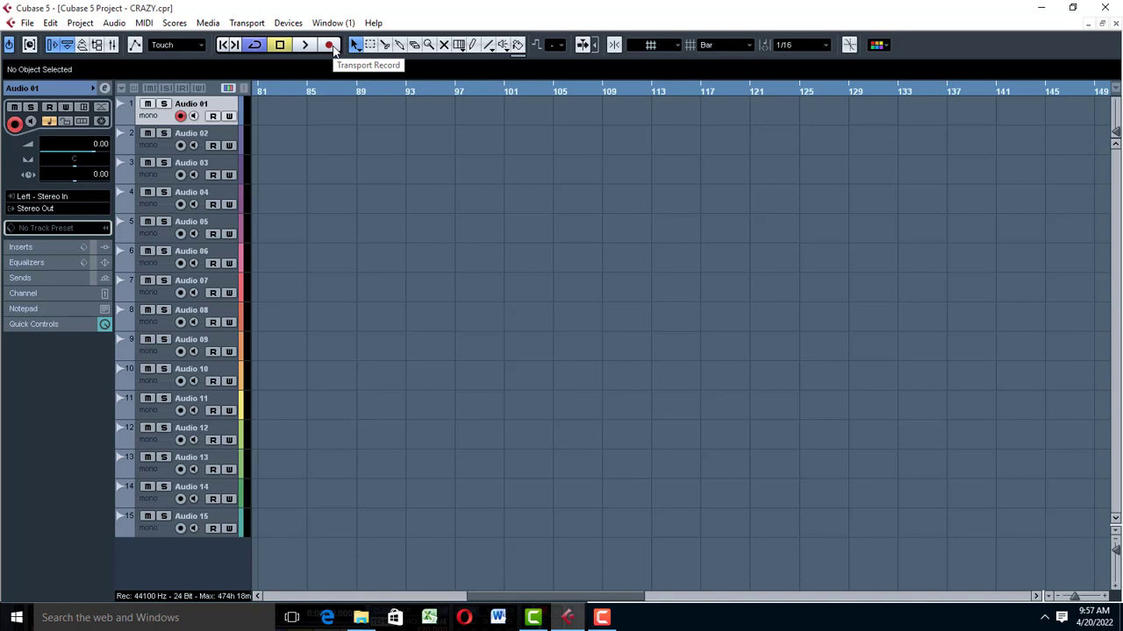
pyautogui.click(332, 46)
# Step: Stop recording to keep the Audio 01_01 take, then play it back from the start and stop
pyautogui.click(333, 45)
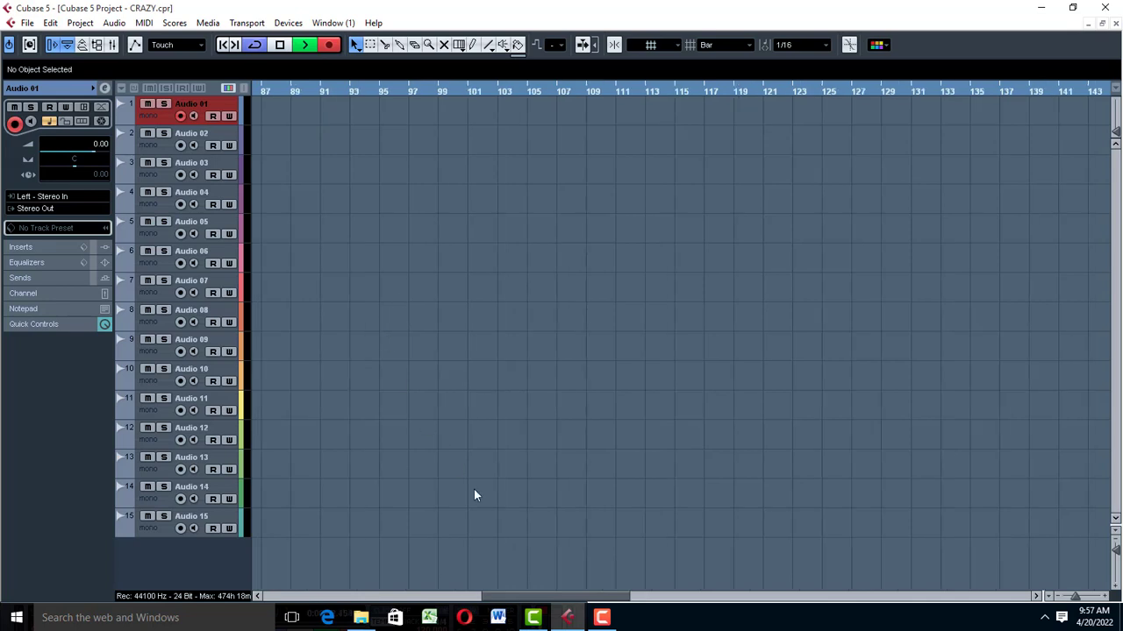
pyautogui.moveTo(596, 596); pyautogui.dragTo(362, 584)
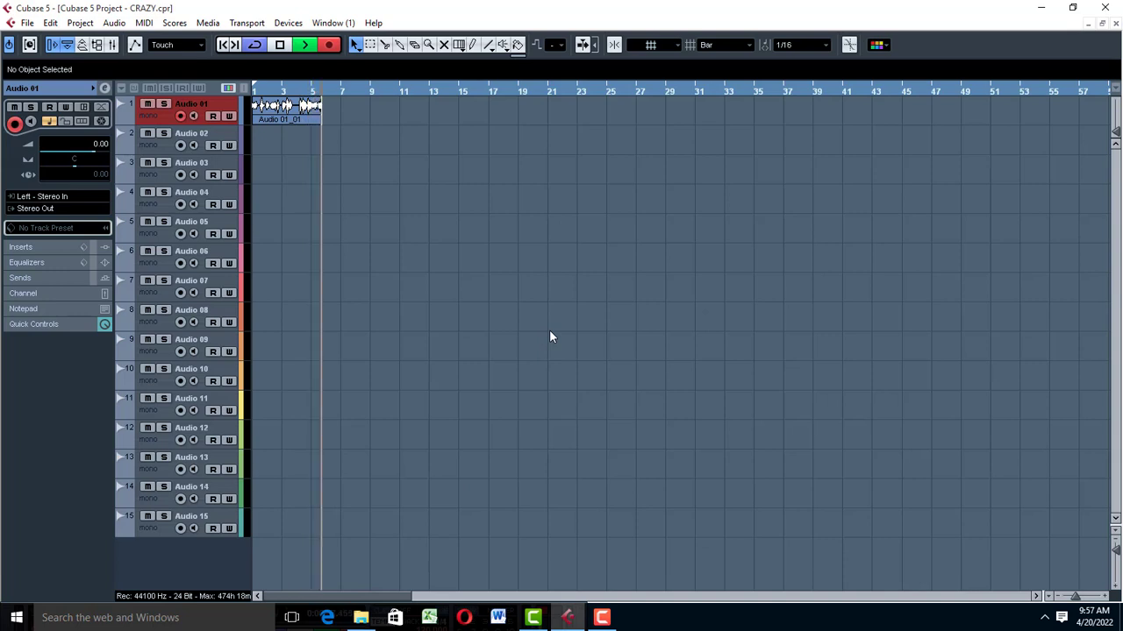
pyautogui.press('space')
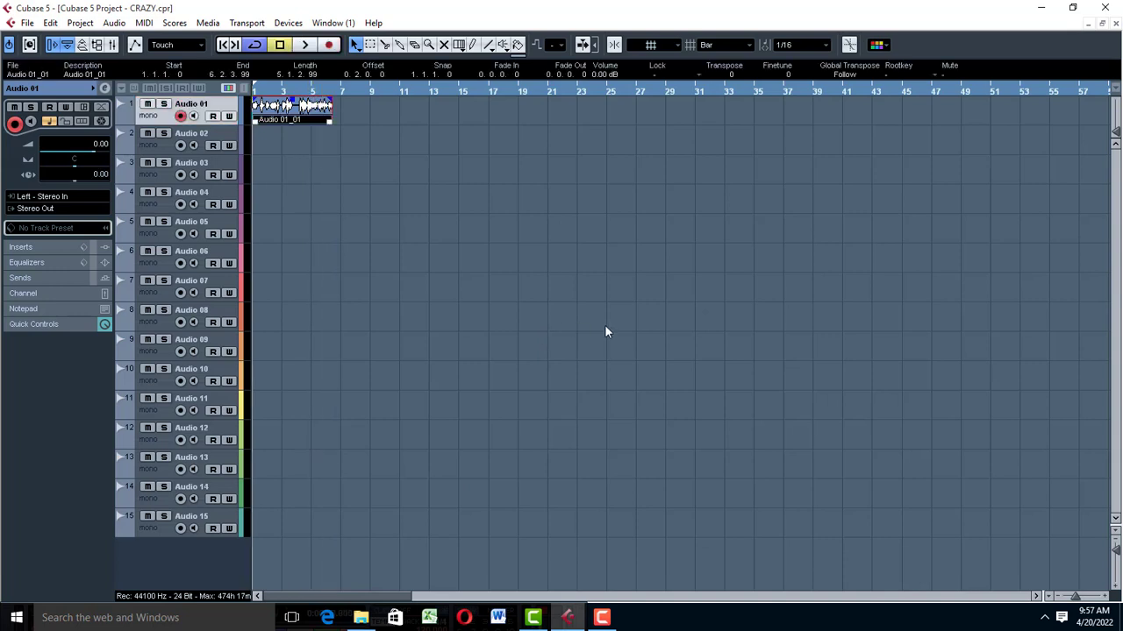
pyautogui.click(558, 268)
pyautogui.press('space')
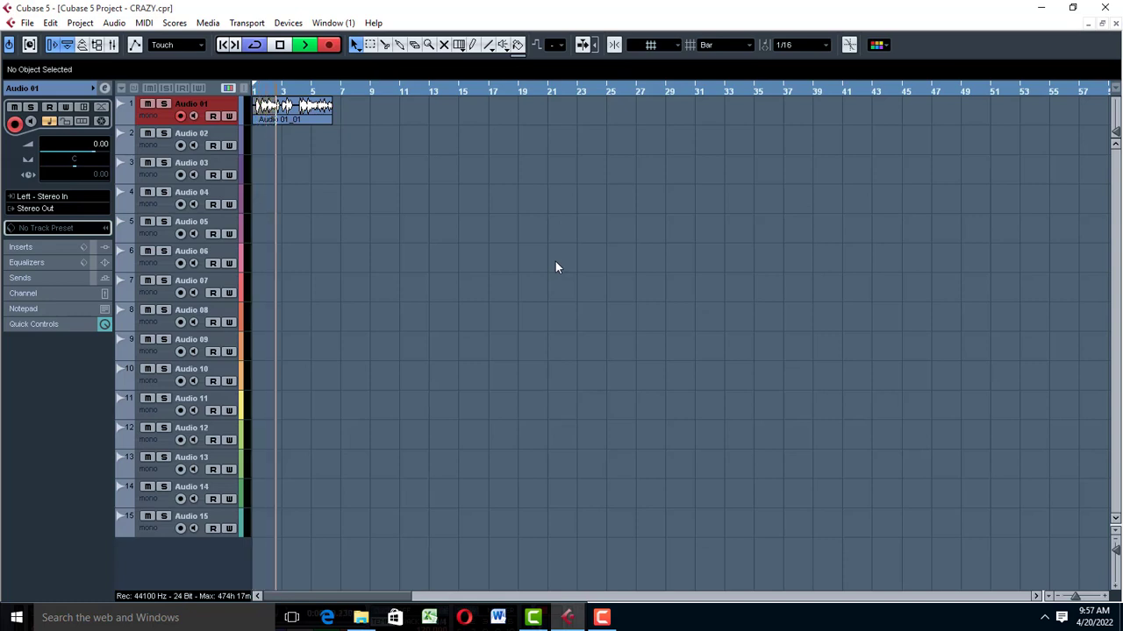
pyautogui.press('space')
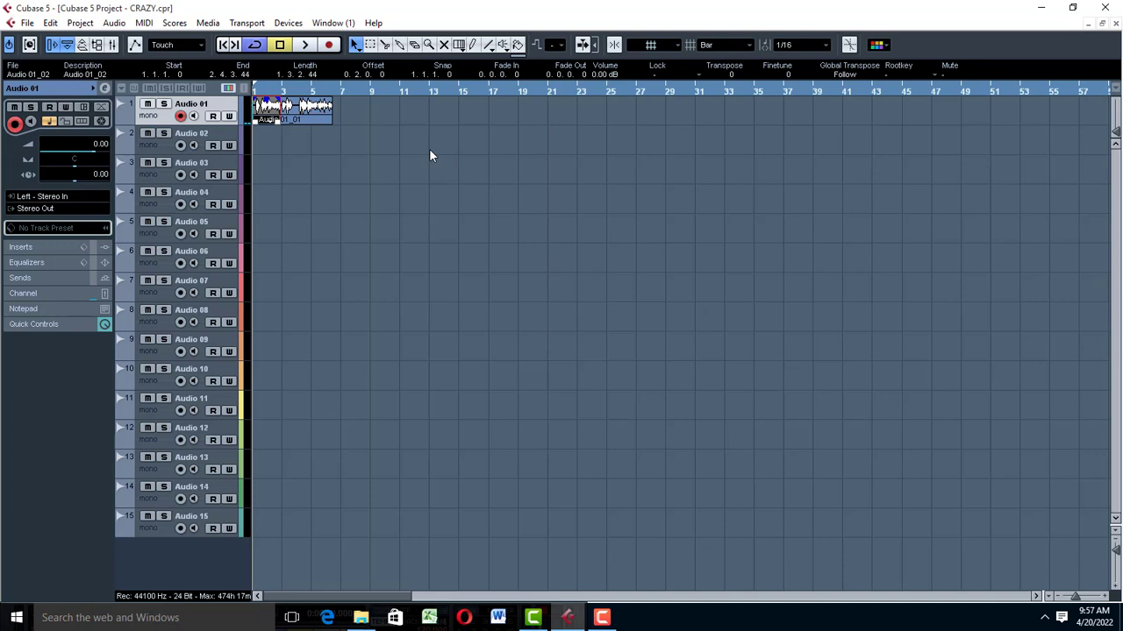
# Step: Arm Audio 02, mute Audio 01, then record and stop the Audio 02_01 vocal take
pyautogui.click(207, 139)
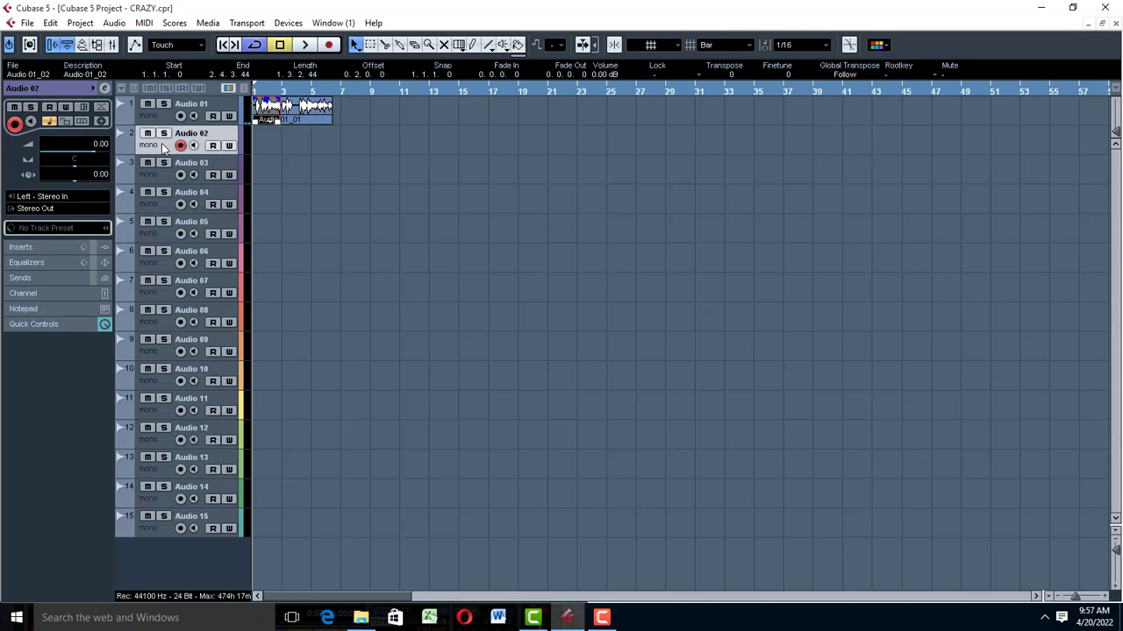
pyautogui.click(147, 103)
pyautogui.press('KP_Multiply')
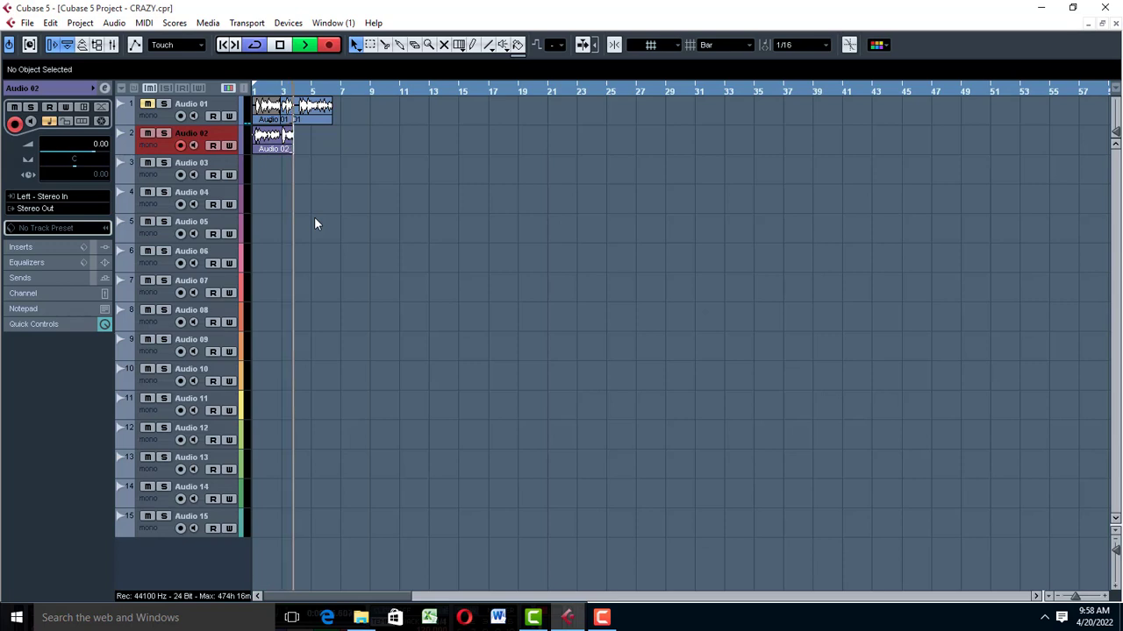
pyautogui.press('space')
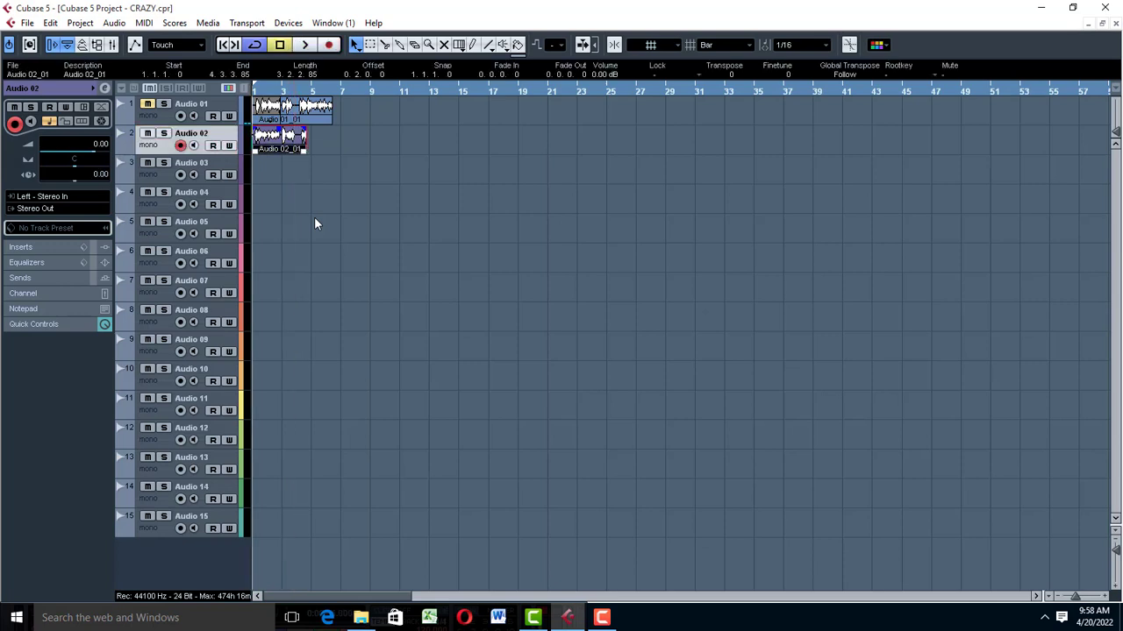